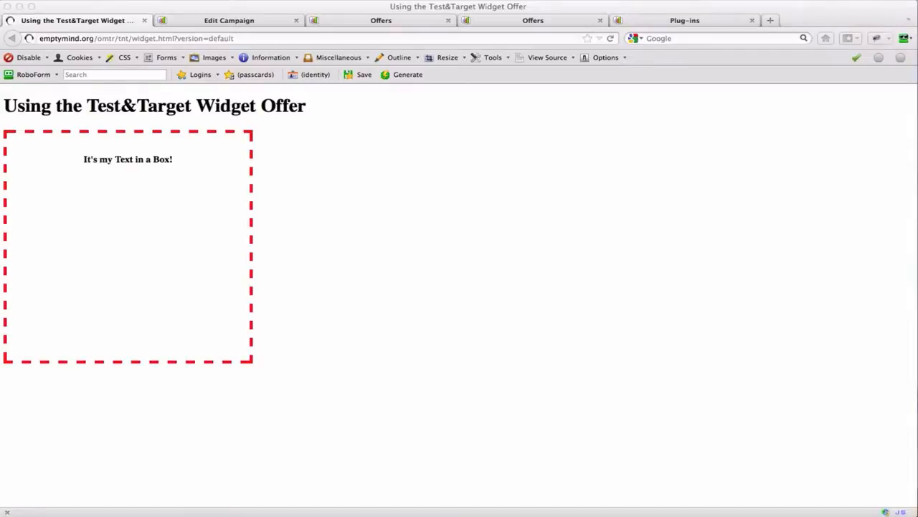
# Step: Switch to the code editor and review the mboxUpdate call for myWidget in widget.html
pyautogui.press('super+Tab')
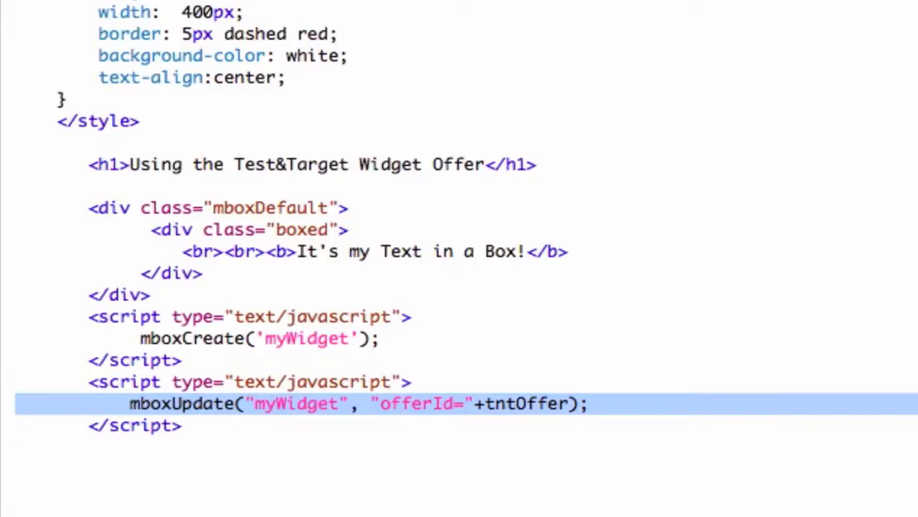
pyautogui.click(626, 401)
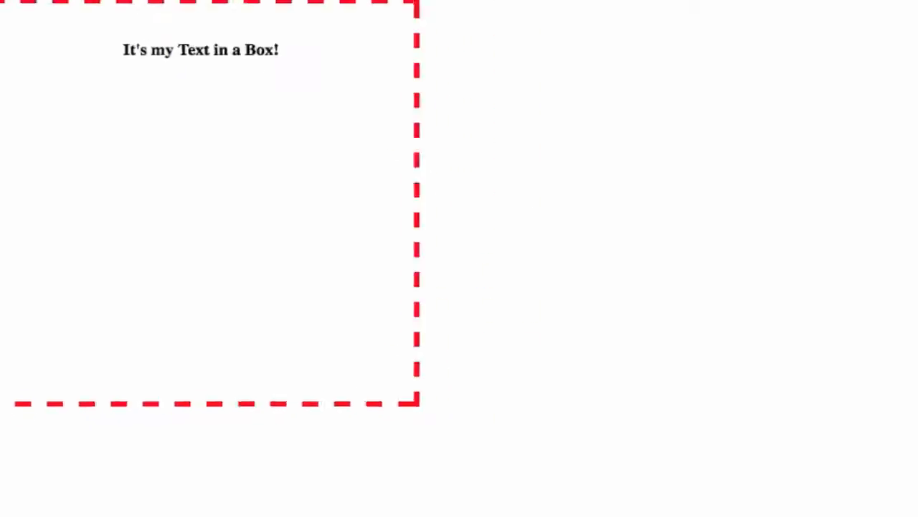
# Step: Open the Offer Id Plugin offer in Test&Target in the browser and examine its line assigning ${offer.id} to tntOffer
pyautogui.click(547, 21)
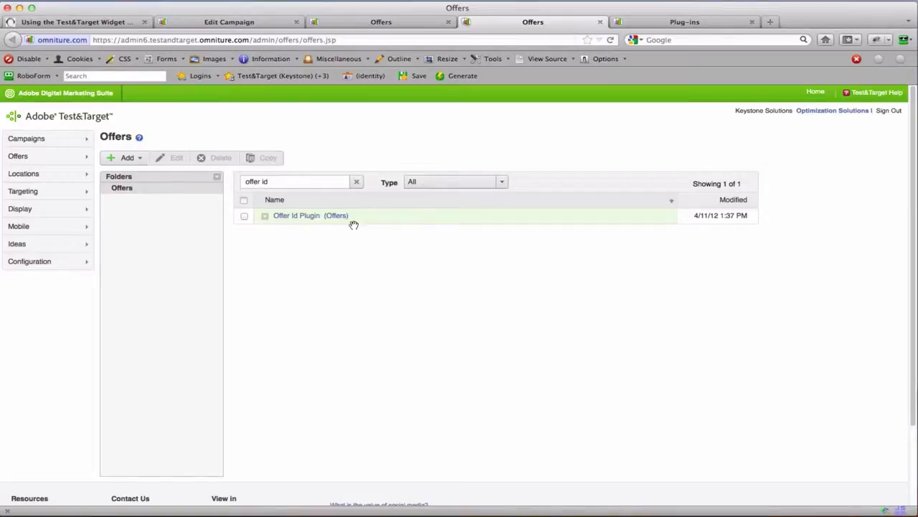
pyautogui.click(295, 222)
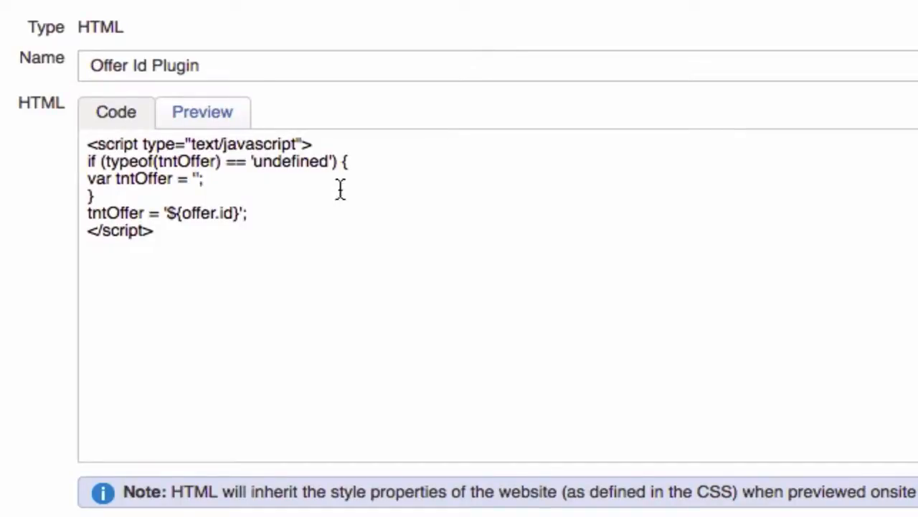
pyautogui.click(272, 217)
pyautogui.moveTo(272, 217); pyautogui.dragTo(61, 205)
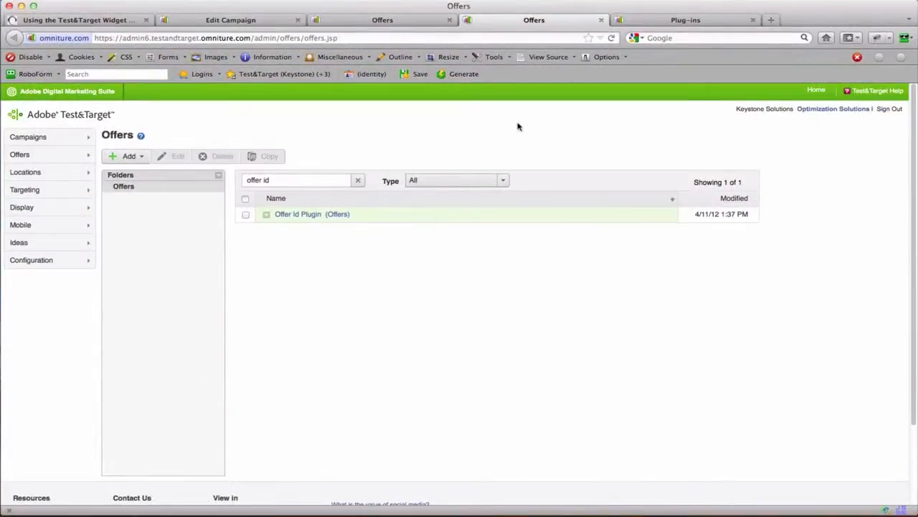
# Step: Inspect the Offer Id Plugin's serving settings in the JavaScript plug-in list and close them without saving
pyautogui.click(674, 21)
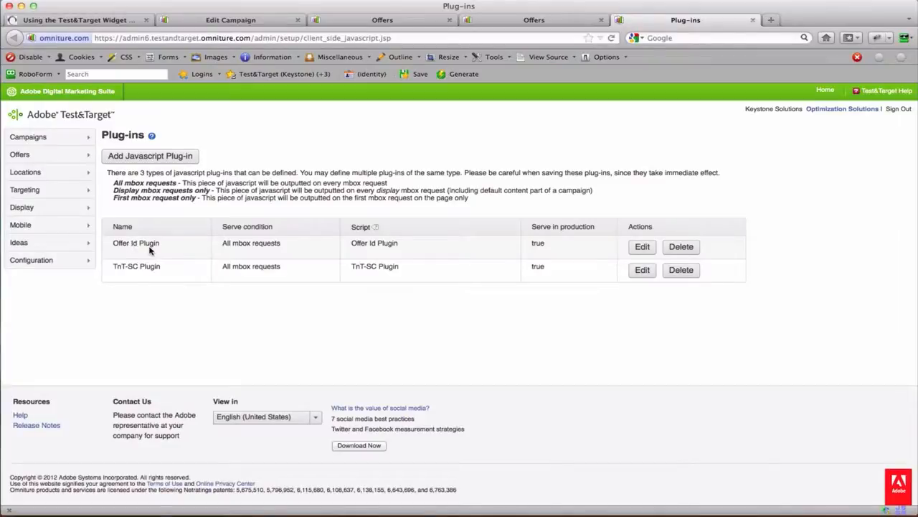
pyautogui.click(642, 246)
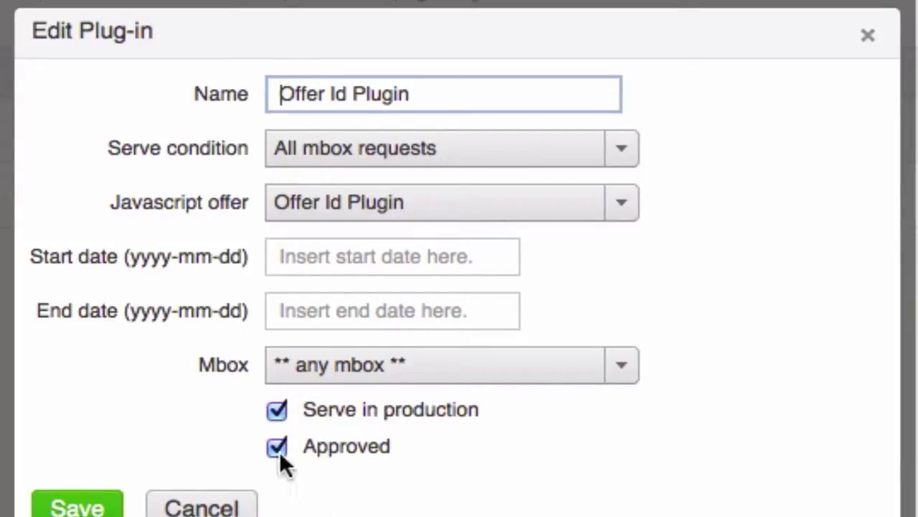
pyautogui.click(195, 506)
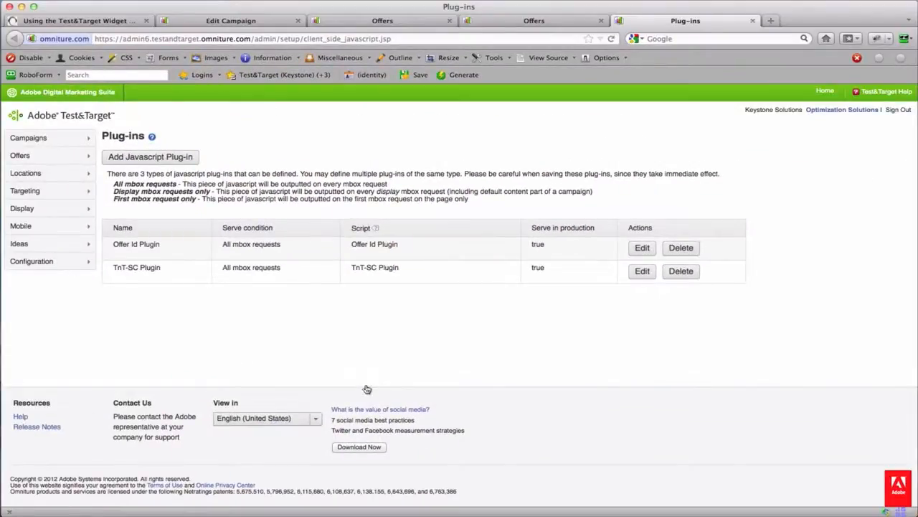
# Step: Switch back to widget.html in the code editor and review the offerId parameter in the mboxUpdate call
pyautogui.press('super+Tab')
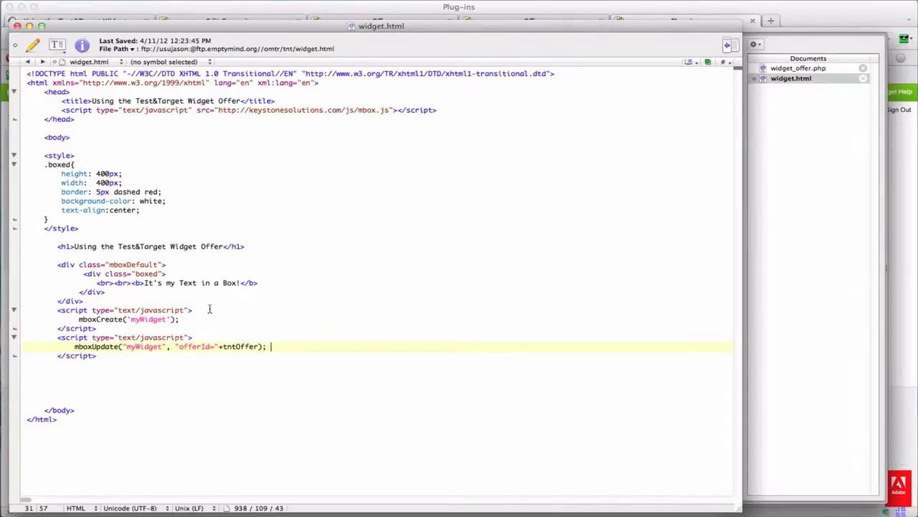
pyautogui.moveTo(178, 346); pyautogui.dragTo(203, 346)
pyautogui.click(283, 346)
# Step: Open widget_offer.php and examine its offerId database query, the query echo line and the echo of the widget content
pyautogui.click(790, 70)
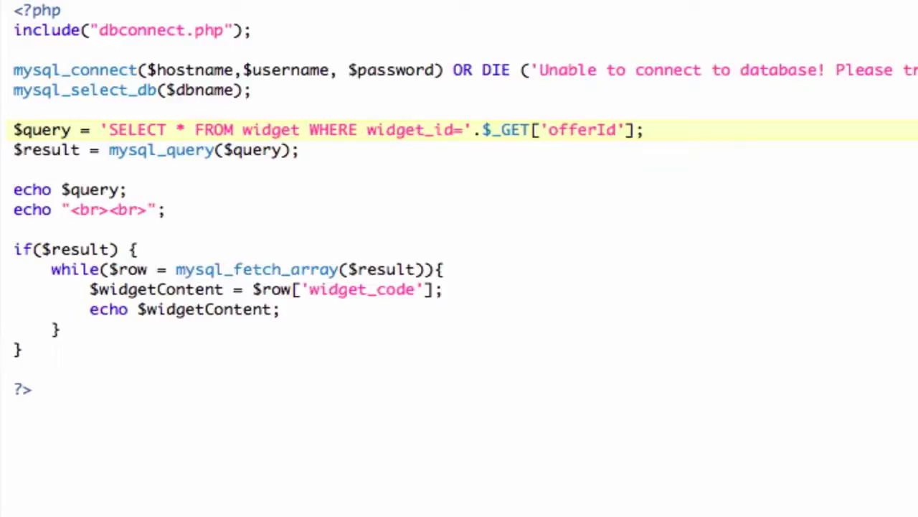
pyautogui.click(665, 137)
pyautogui.click(185, 210)
pyautogui.moveTo(126, 190); pyautogui.dragTo(8, 190)
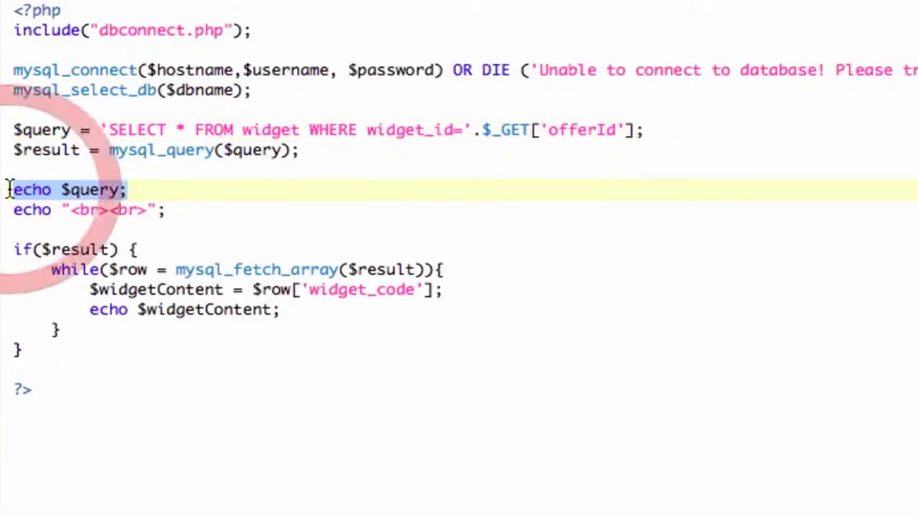
pyautogui.click(185, 209)
pyautogui.moveTo(319, 312); pyautogui.dragTo(3, 310)
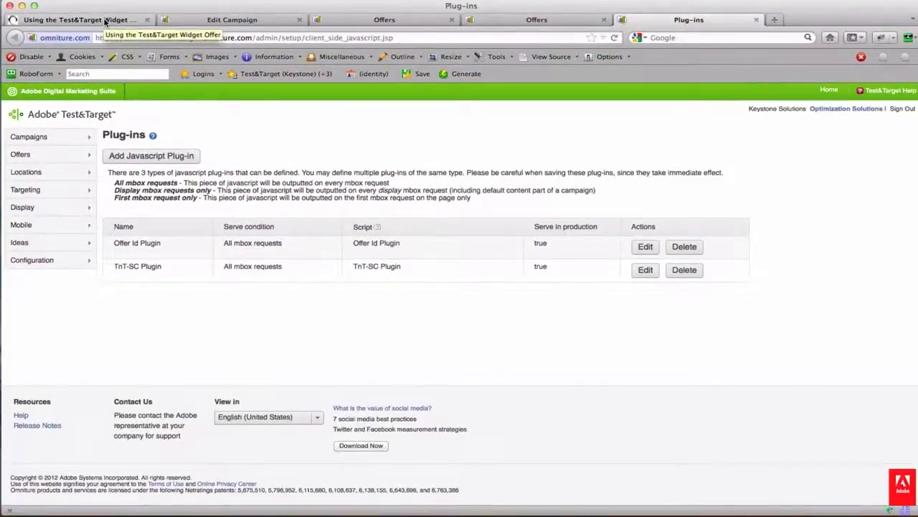
# Step: Return to the widget demo page in the browser and load it with the version parameter set to cowboy
pyautogui.click(105, 20)
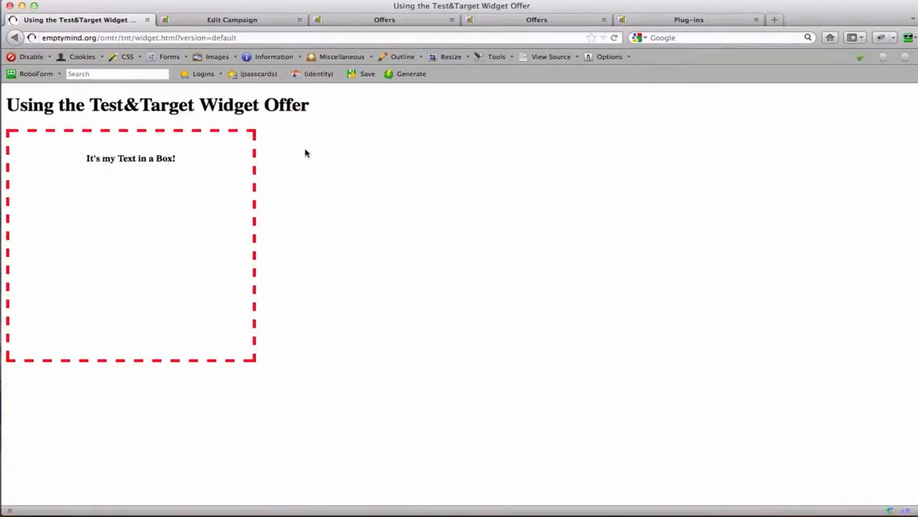
pyautogui.click(219, 37)
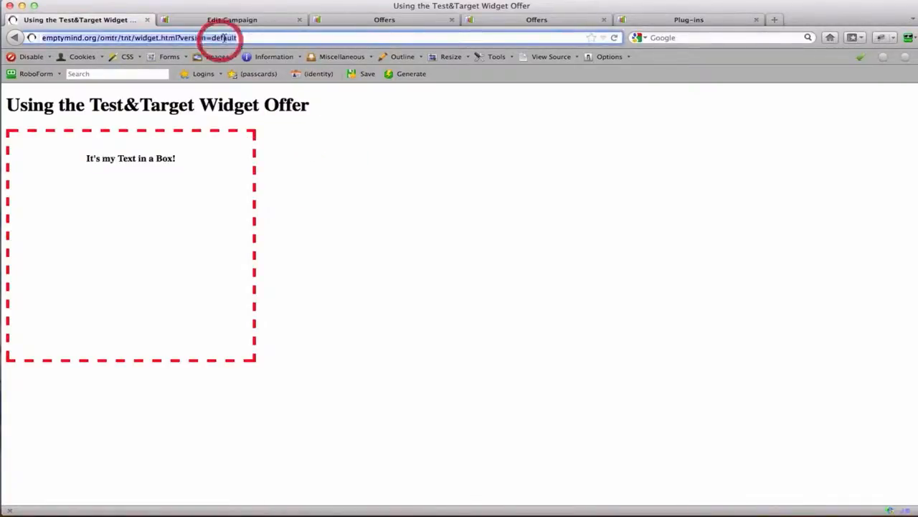
pyautogui.moveTo(212, 38); pyautogui.dragTo(255, 38)
pyautogui.press('BackSpace')
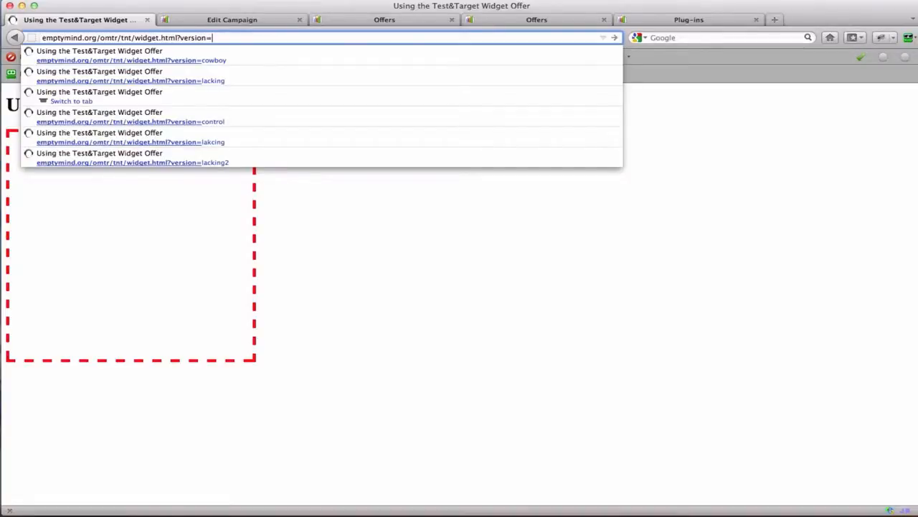
pyautogui.write('cowboy')
pyautogui.press('Return')
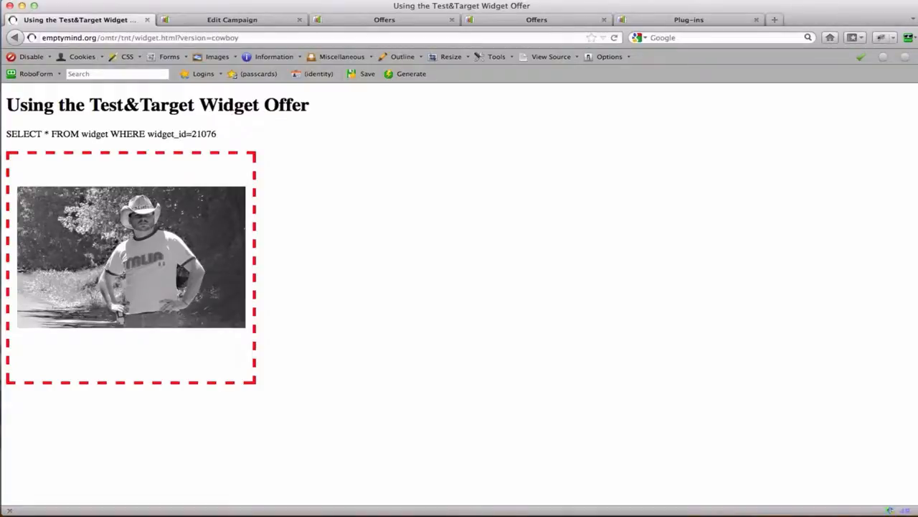
# Step: Reload the widget demo page with the version parameter set to lacking
pyautogui.click(211, 37)
pyautogui.moveTo(213, 37); pyautogui.dragTo(282, 37)
pyautogui.press('BackSpace')
pyautogui.write('l')
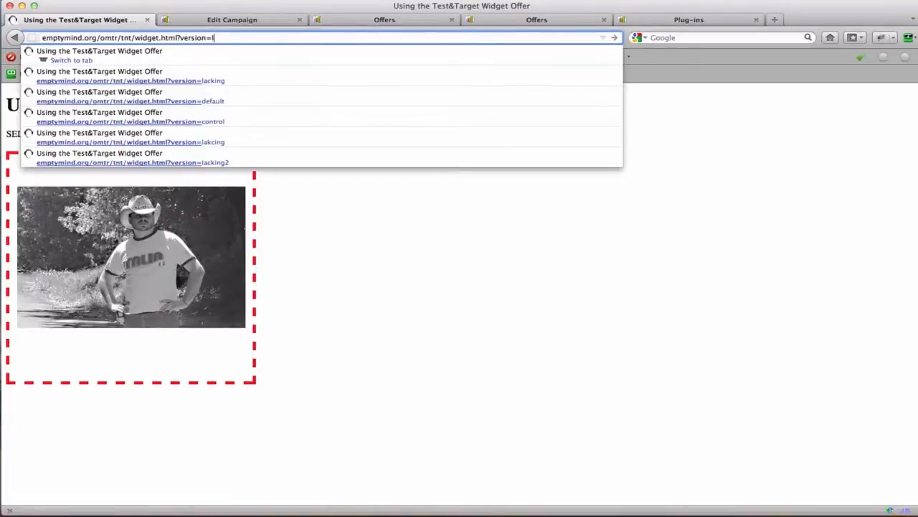
pyautogui.write('acking')
pyautogui.press('Return')
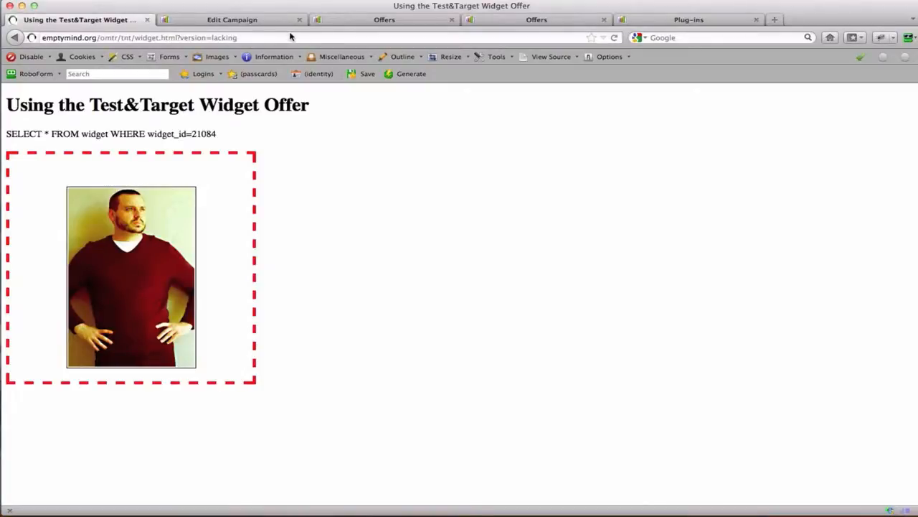
# Step: Open the Widget Demo (Cowboy) offer, check its remote URL, and close it without saving
pyautogui.click(356, 20)
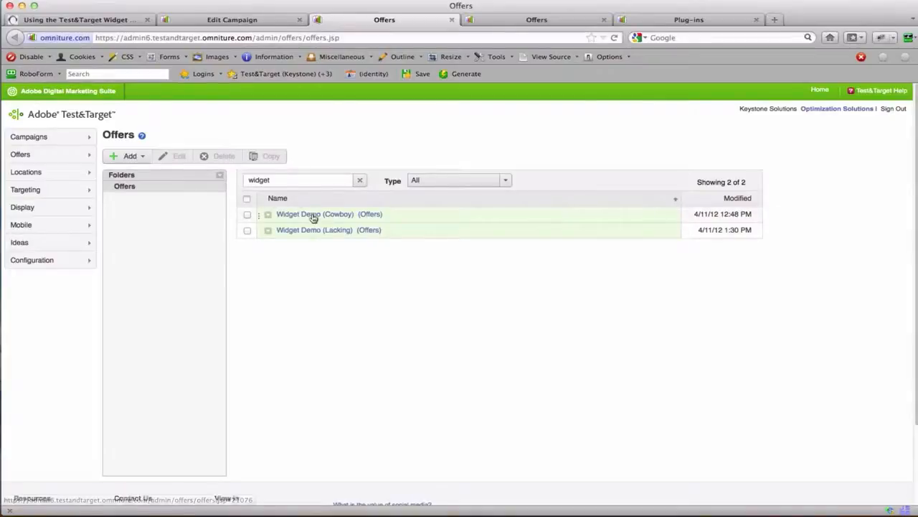
pyautogui.click(313, 215)
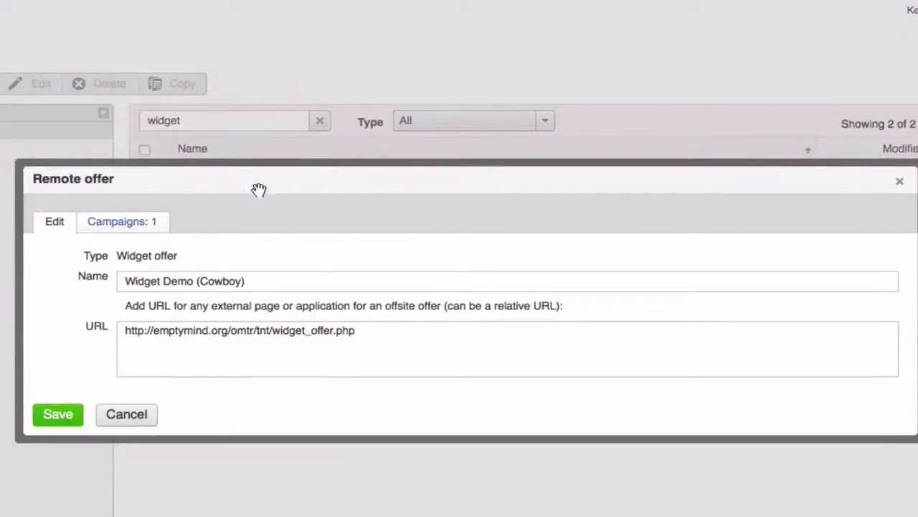
pyautogui.moveTo(371, 331); pyautogui.dragTo(109, 335)
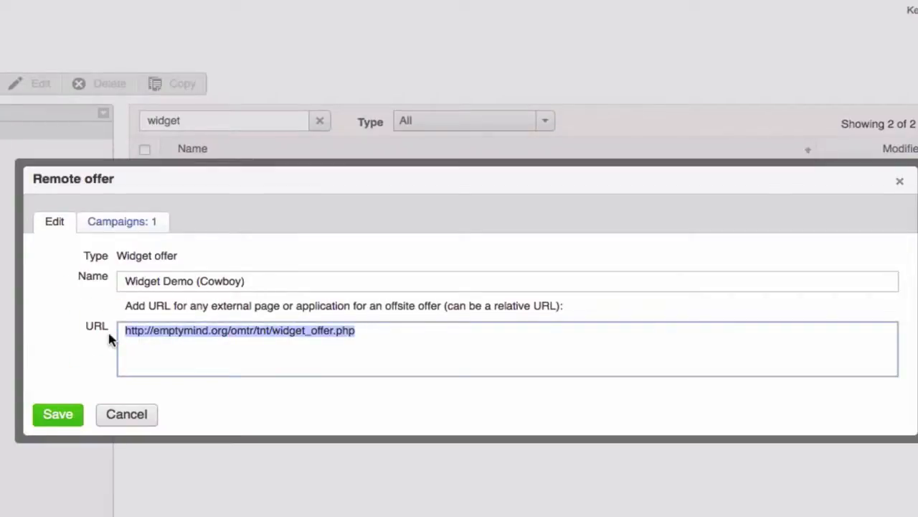
pyautogui.click(344, 334)
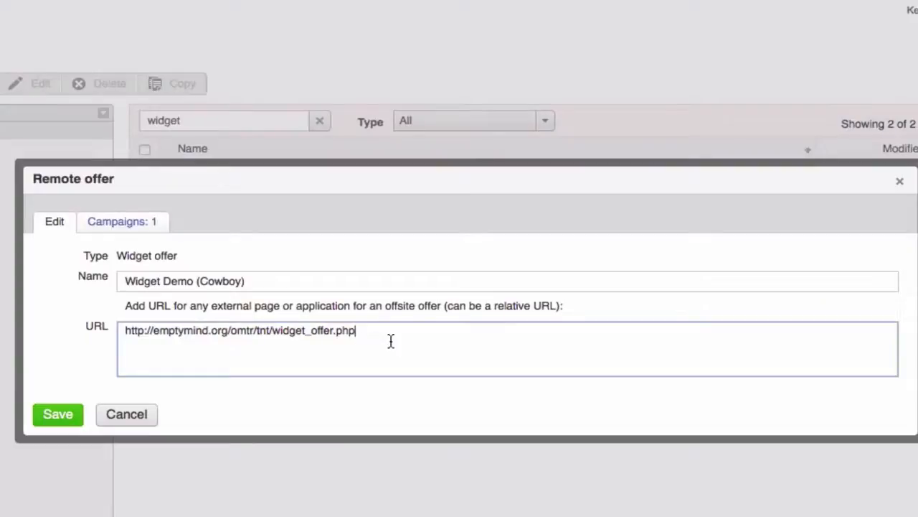
pyautogui.click(117, 416)
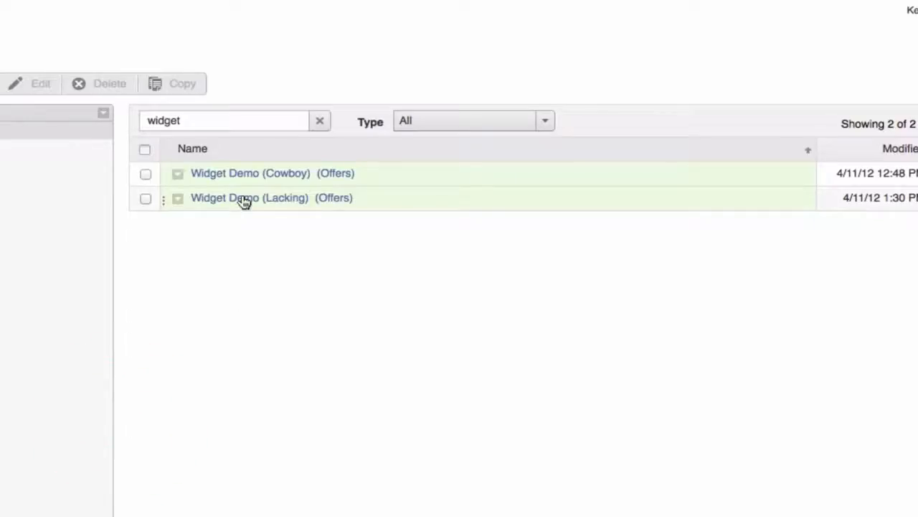
# Step: Open the Widget Demo (Lacking) offer, check its remote URL, and close it without saving
pyautogui.click(242, 198)
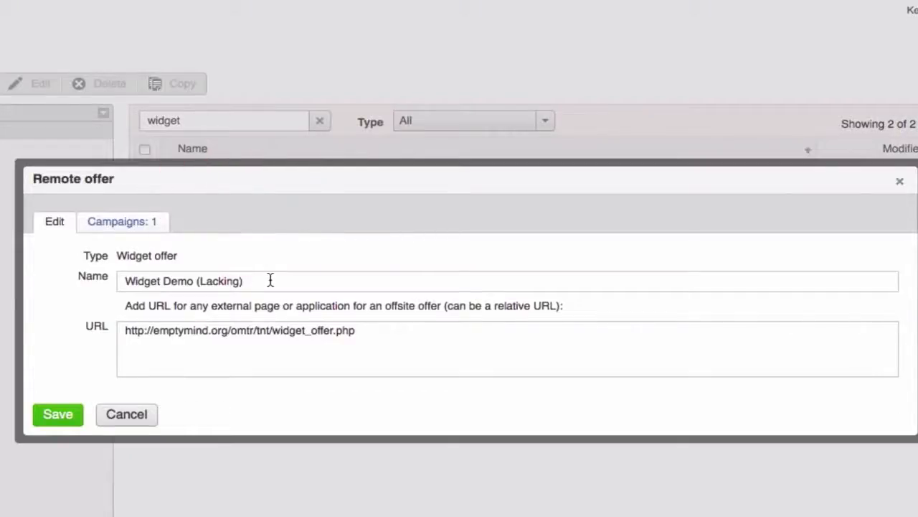
pyautogui.moveTo(383, 334); pyautogui.dragTo(98, 330)
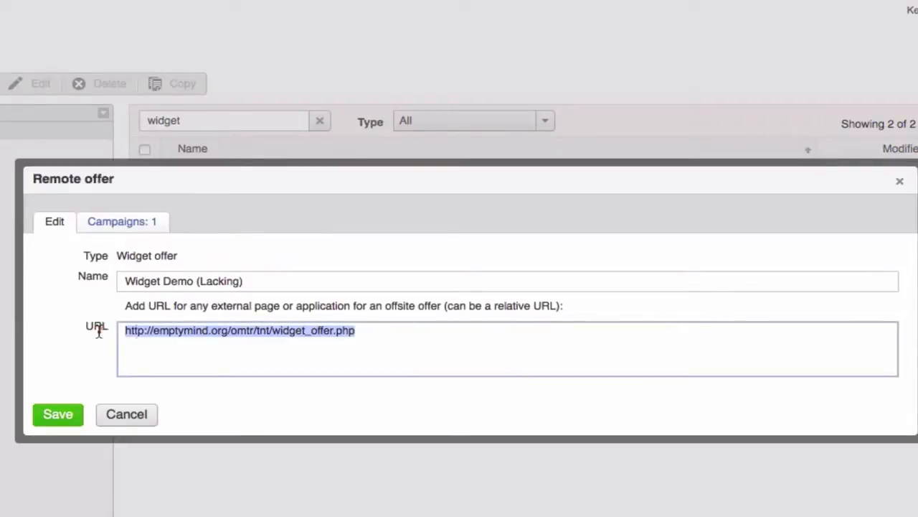
pyautogui.click(355, 329)
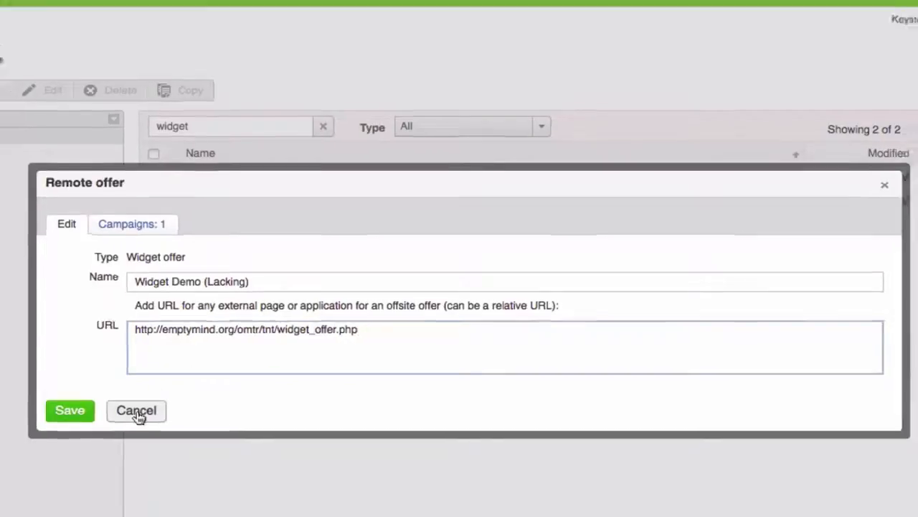
pyautogui.click(137, 410)
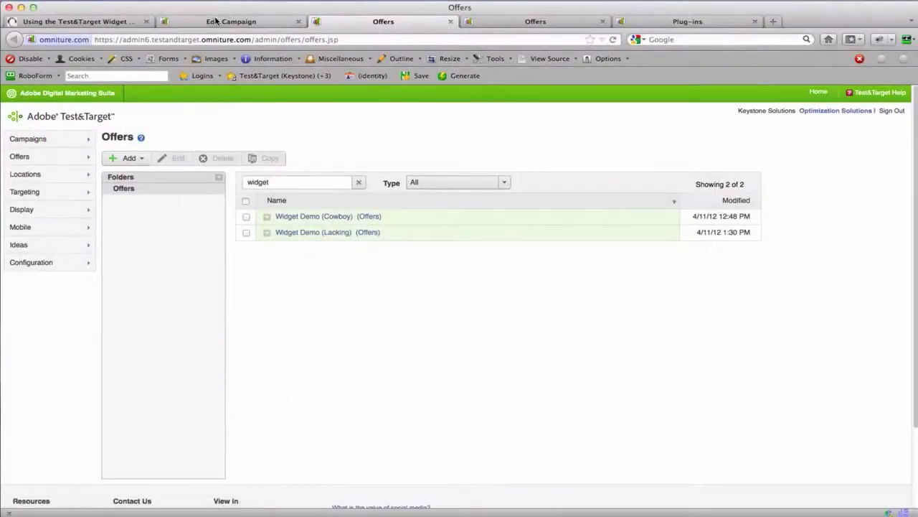
# Step: Review the campaign's experiences and their version targeting rules, and return to the widget demo page
pyautogui.click(218, 22)
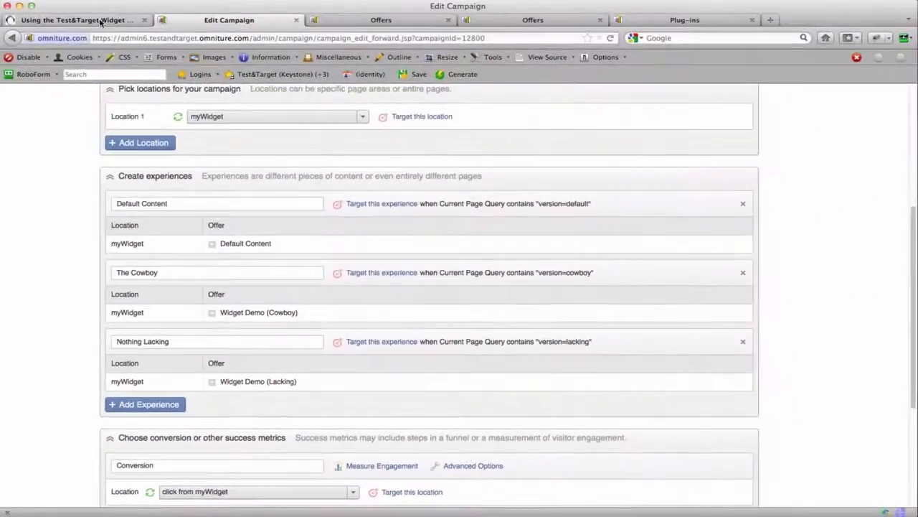
pyautogui.click(99, 20)
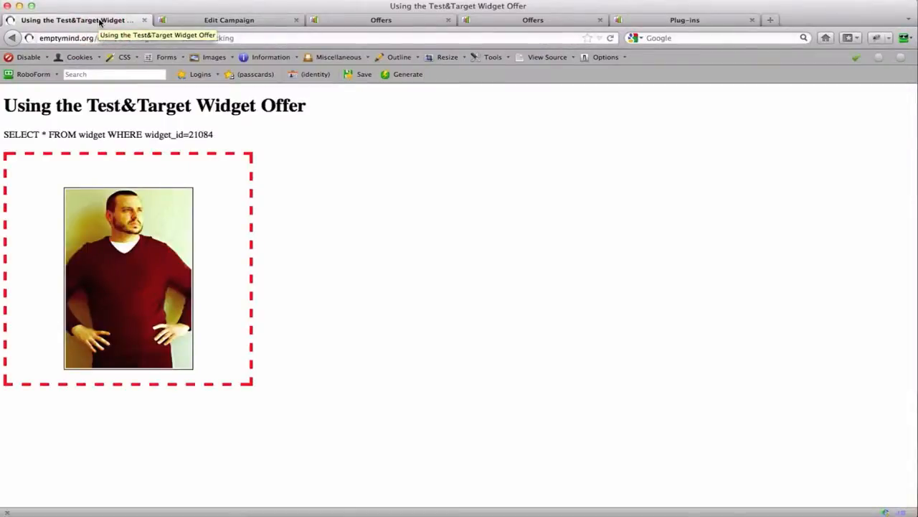